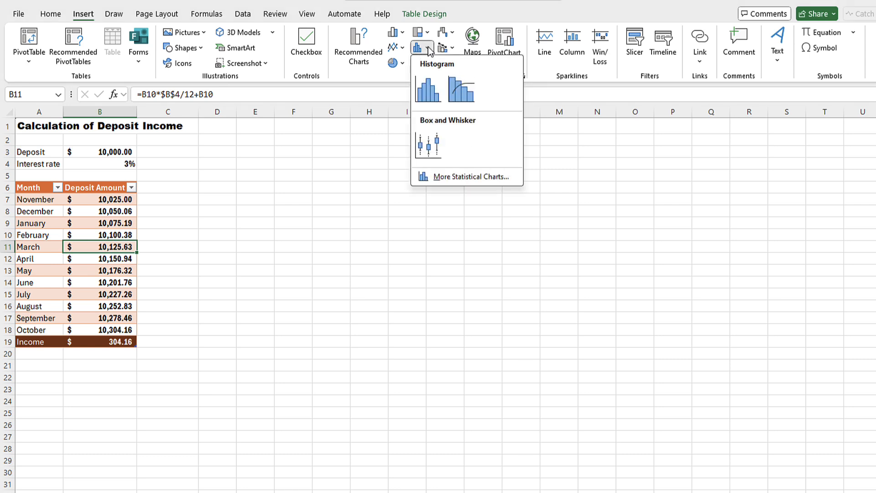
left_click(430, 51)
left_click(403, 49)
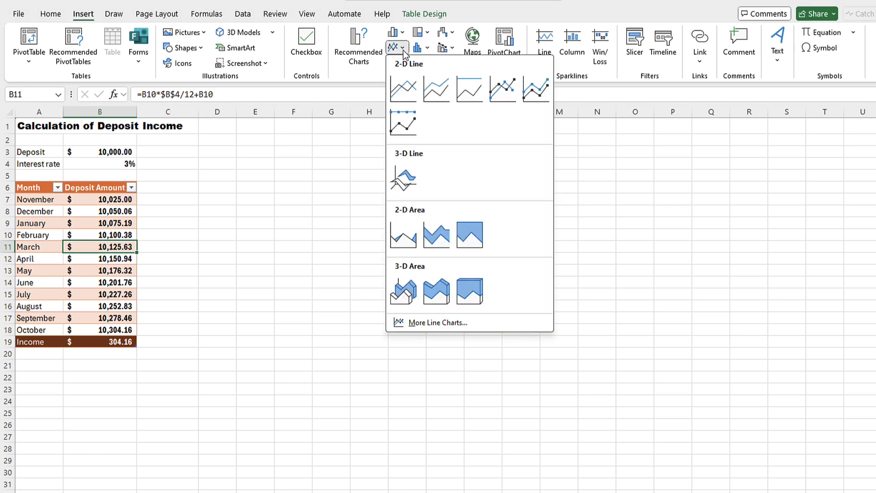
left_click(403, 51)
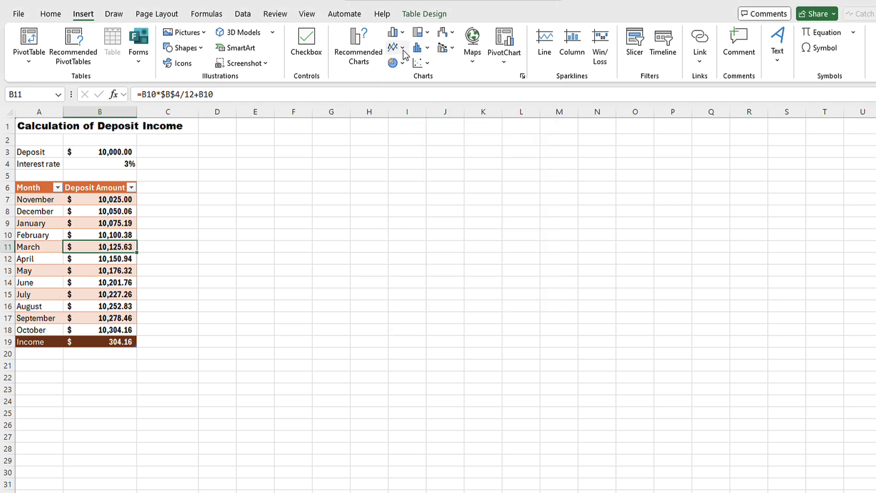
- Insert a clustered column chart of the monthly deposit amounts, comparing chart types in the Insert Chart dialog first
left_click(353, 56)
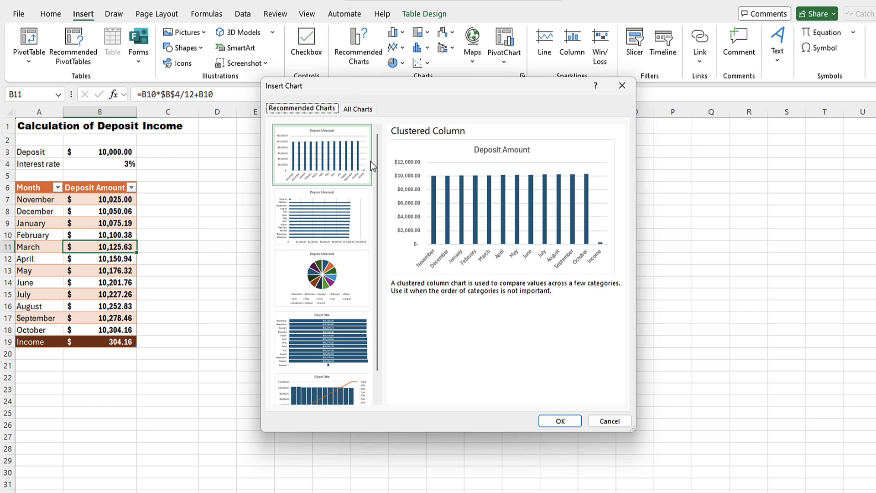
mouse_move(377, 171)
left_mouse_down()
mouse_move(377, 195)
mouse_move(380, 160)
left_mouse_up()
left_click(358, 109)
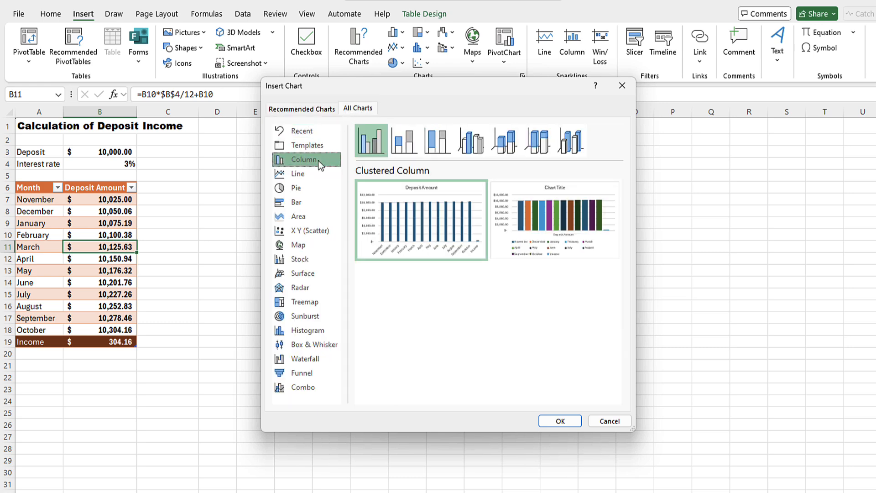
left_click(305, 174)
left_click(309, 189)
left_click(310, 204)
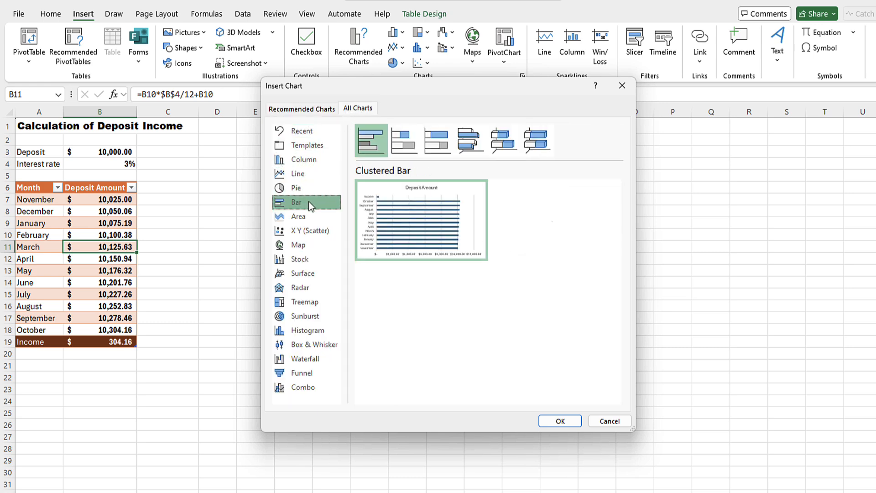
left_click(314, 219)
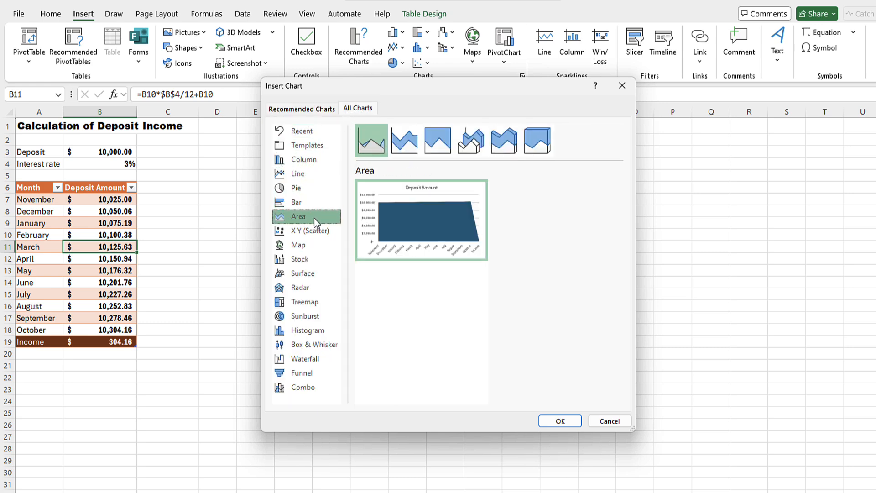
left_click(306, 160)
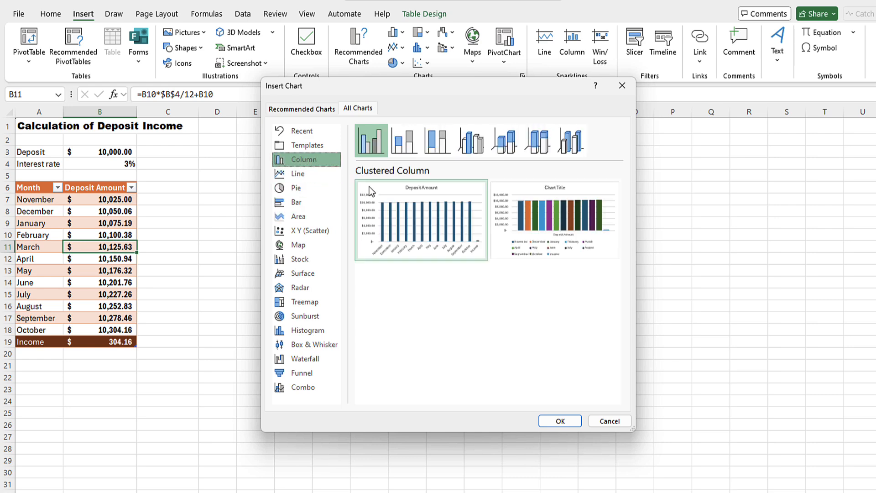
left_click(560, 420)
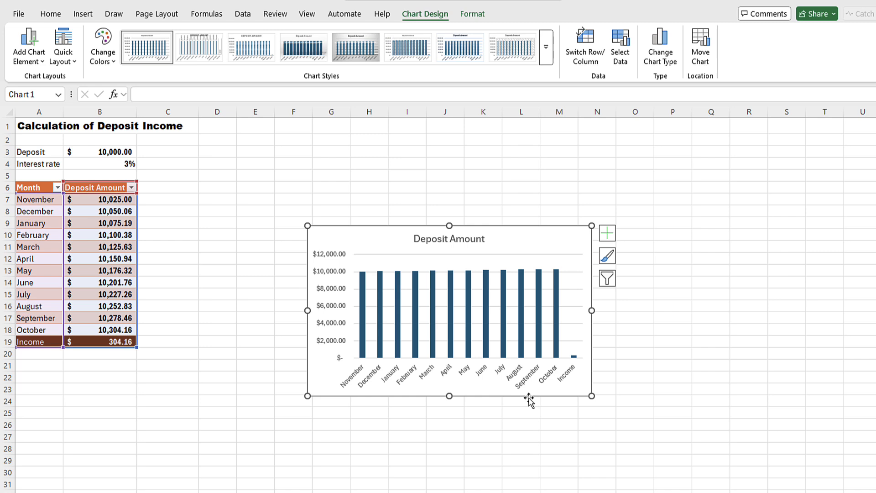
- Move the chart beside the table and enlarge it by its corner handle
mouse_move(529, 400)
left_mouse_down()
mouse_move(495, 408)
mouse_move(407, 364)
mouse_move(411, 310)
mouse_move(424, 317)
left_mouse_up()
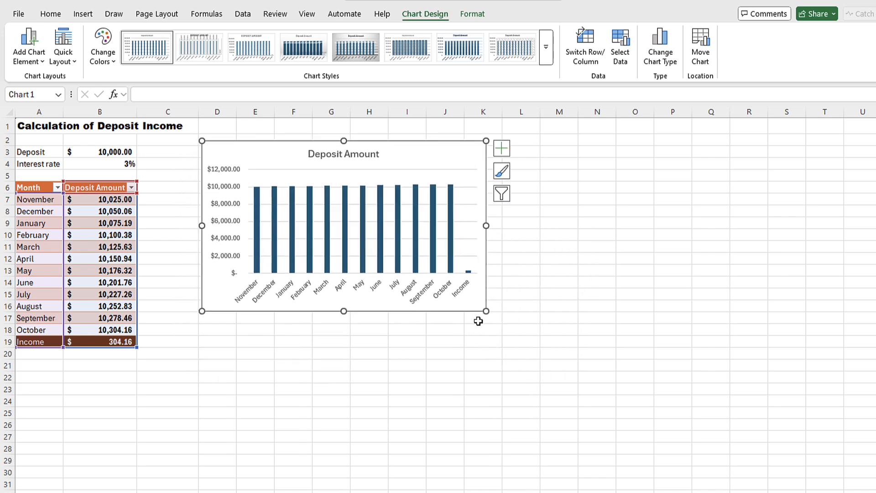
left_click_drag(486, 310, 593, 350)
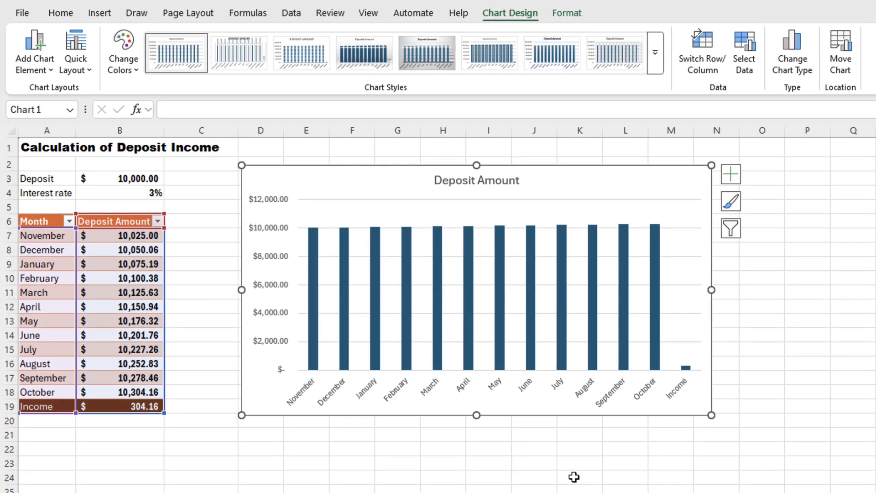
left_click(532, 443)
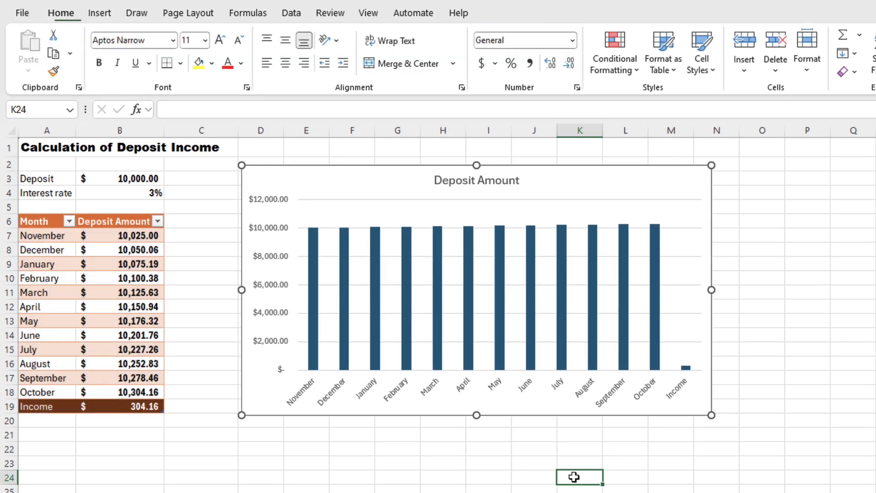
- Apply a quick layout with a side legend and no title to the chart
left_click(574, 416)
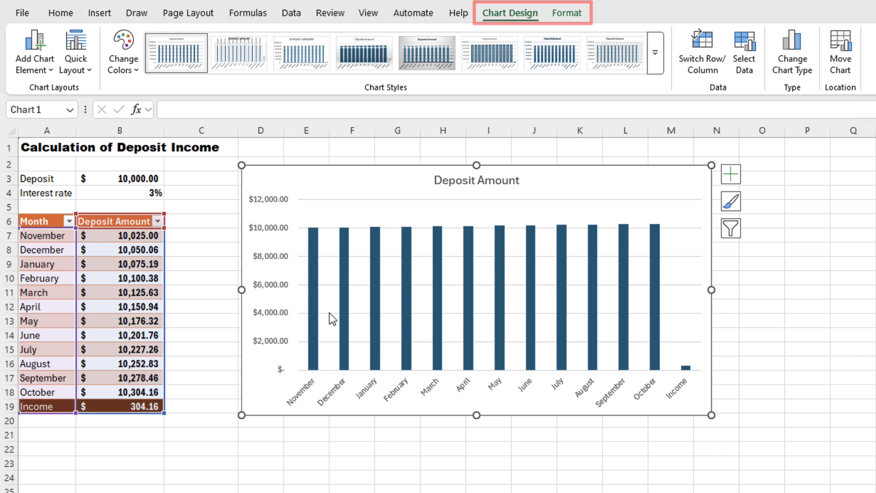
left_click(78, 70)
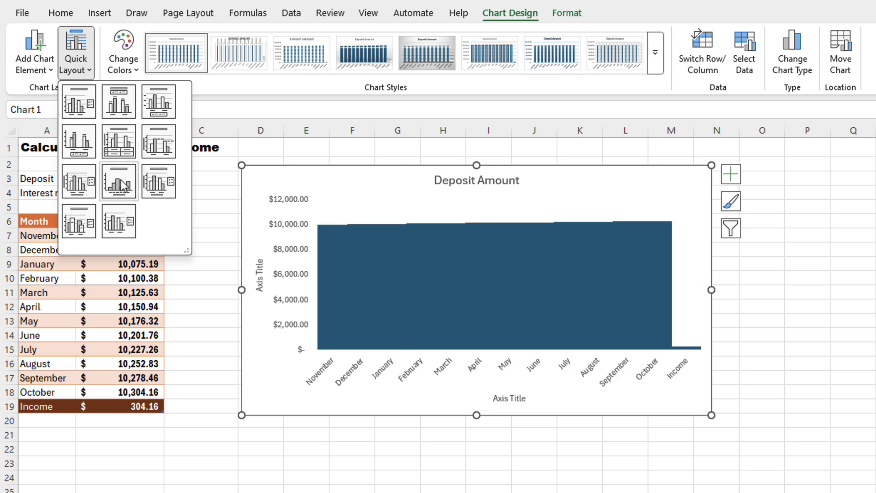
left_click(118, 222)
- Remove the chart legend
left_click(44, 68)
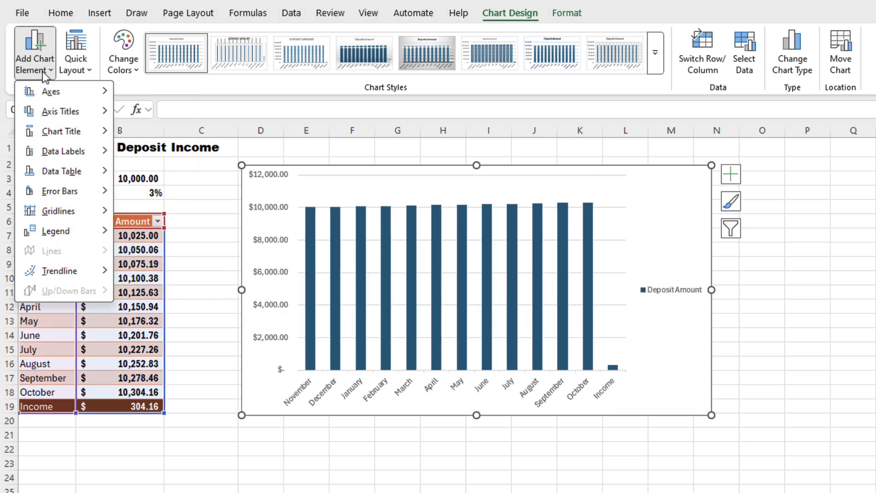
mouse_move(53, 232)
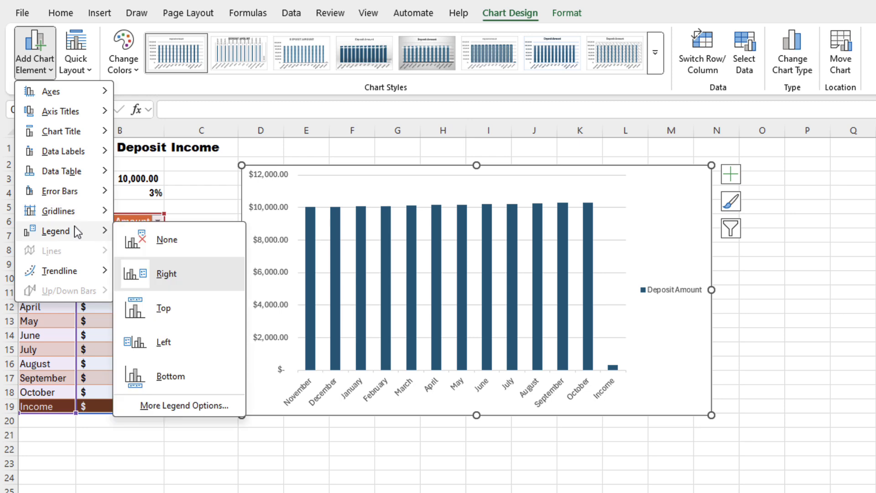
left_click(150, 245)
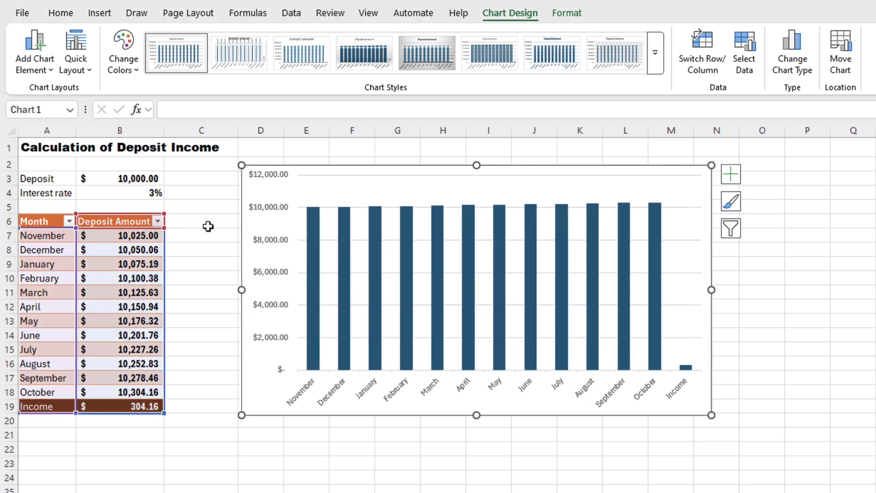
- Apply a new chart style from the gallery and switch the chart colours to an orange palette
left_click(658, 59)
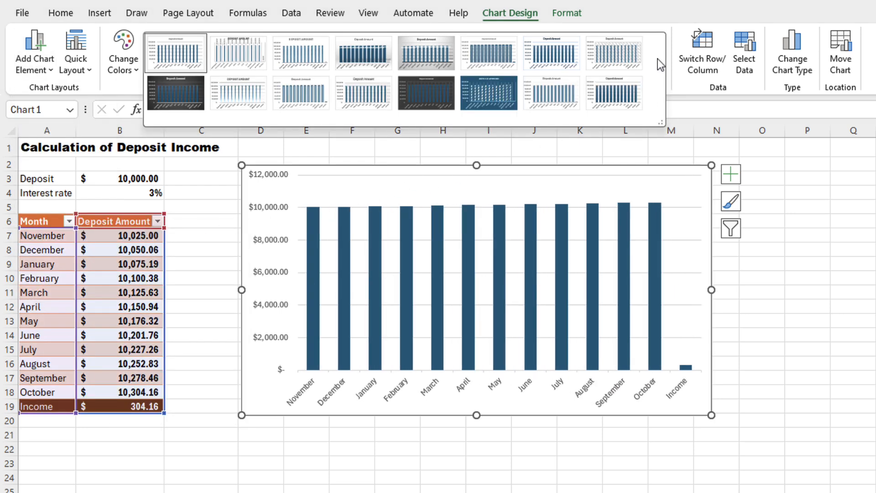
left_click(368, 100)
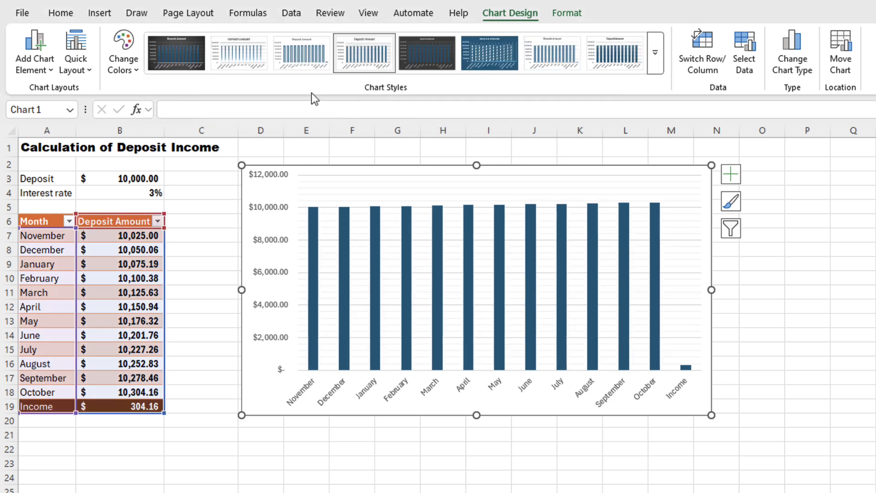
left_click(130, 73)
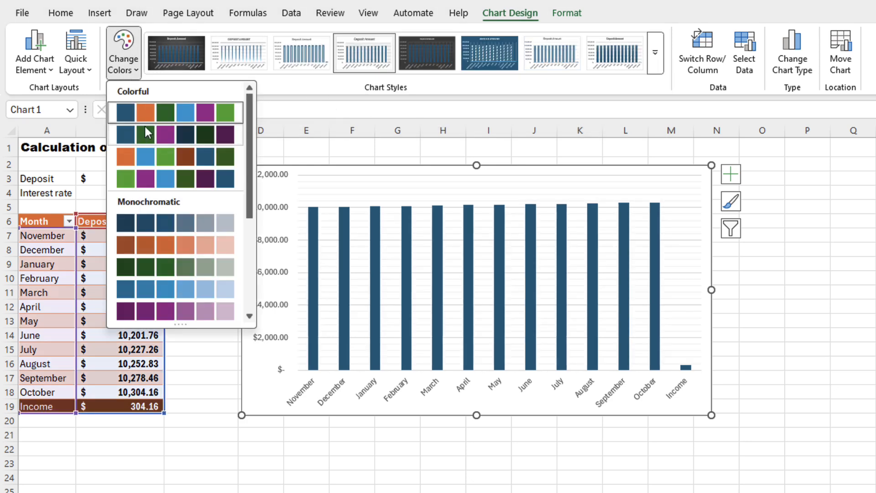
key("Escape")
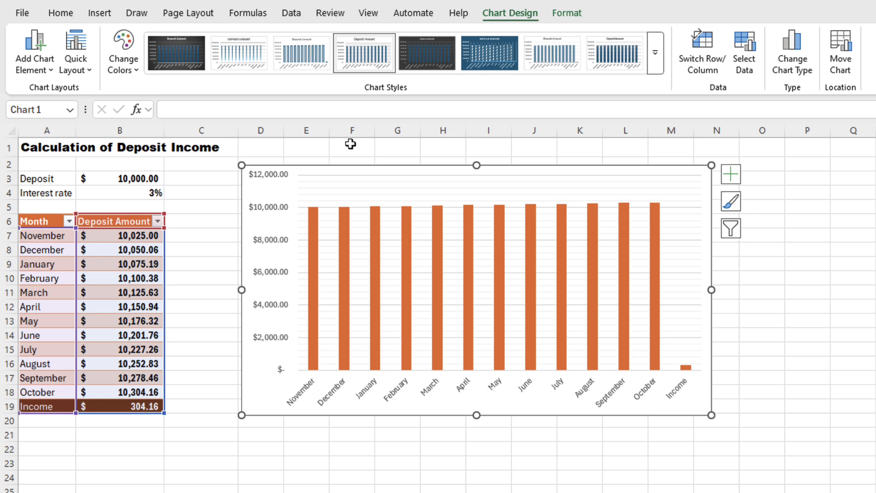
- Change the chart type to a line chart
left_click(796, 73)
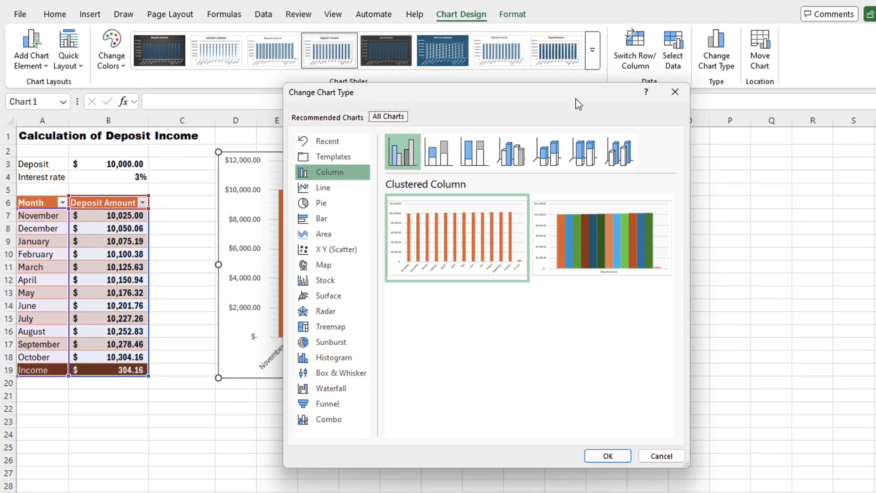
left_click(343, 188)
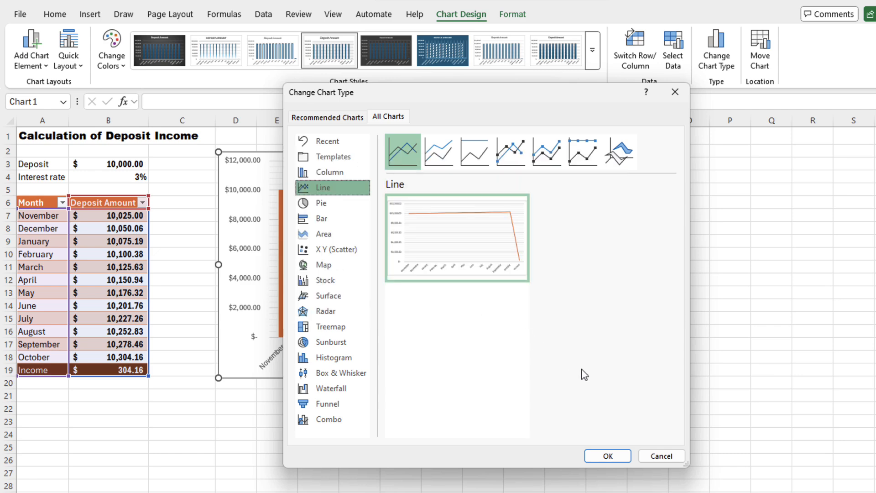
left_click(608, 454)
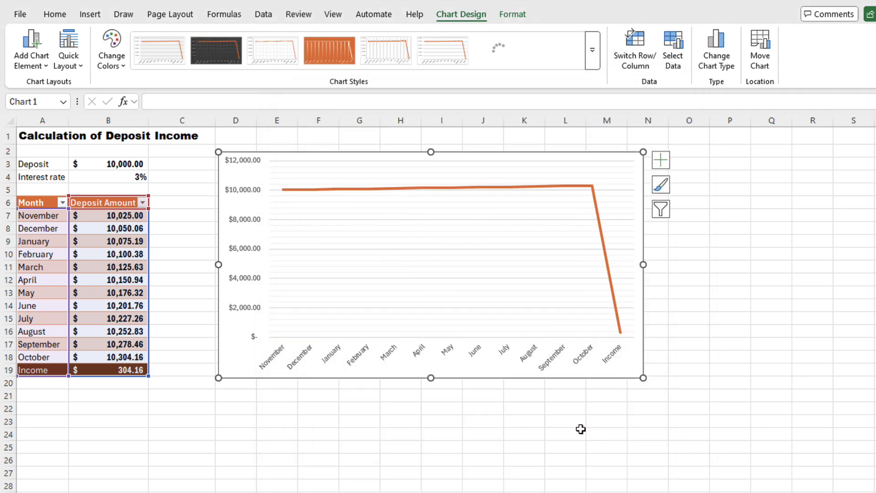
- Select the chart's plot area and fill it with a light orange theme colour
left_click(513, 16)
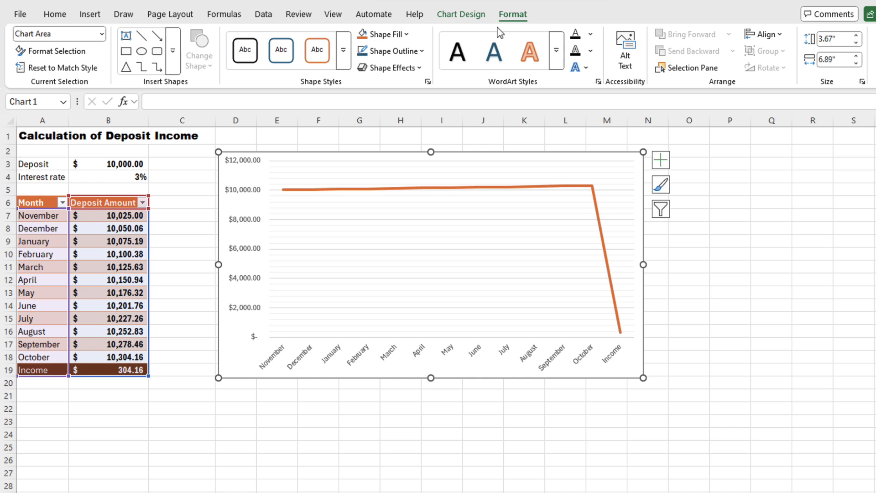
left_click(102, 36)
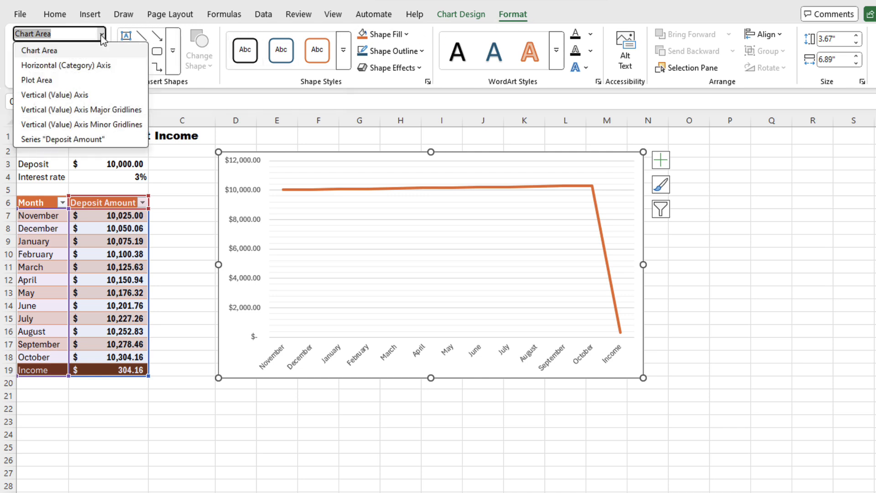
left_click(90, 81)
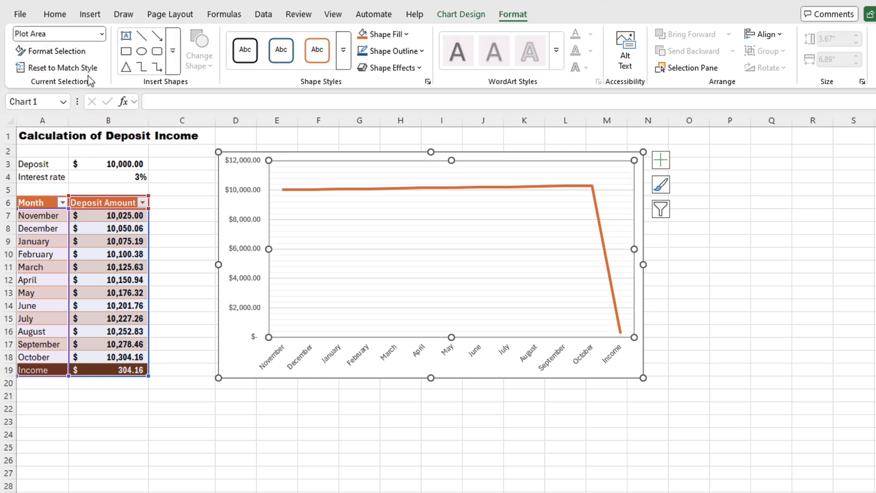
left_click(405, 34)
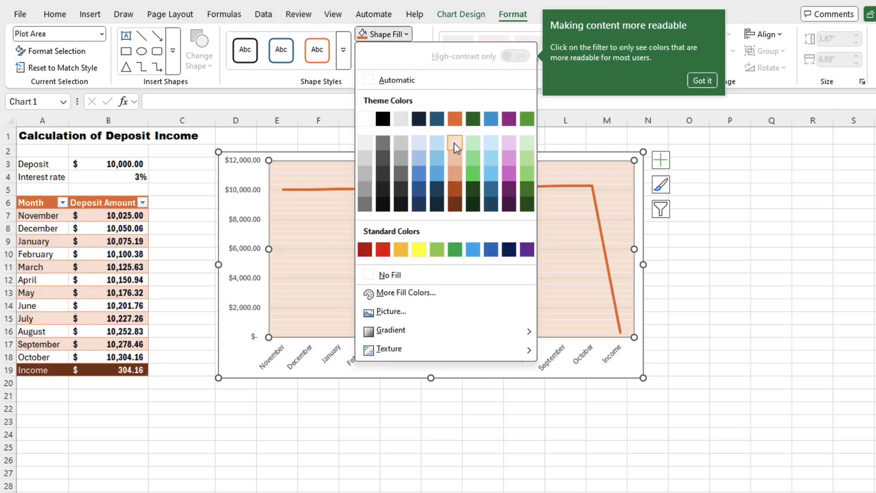
left_click(455, 144)
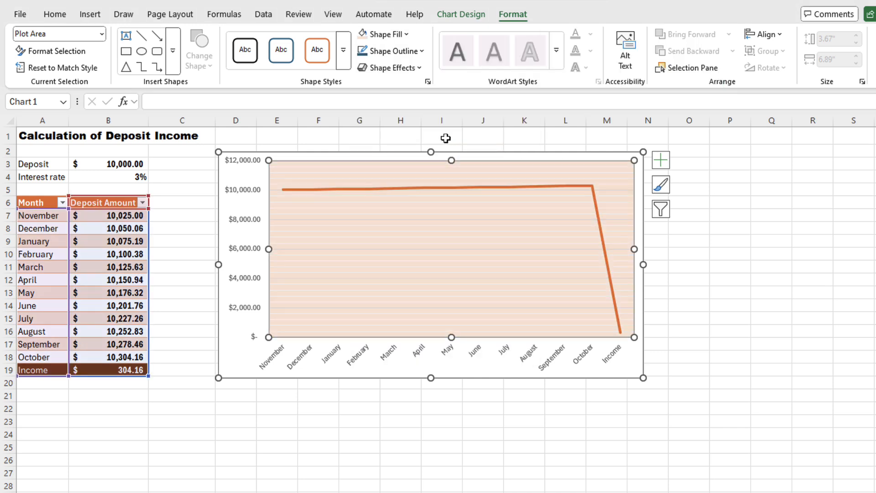
left_click(399, 409)
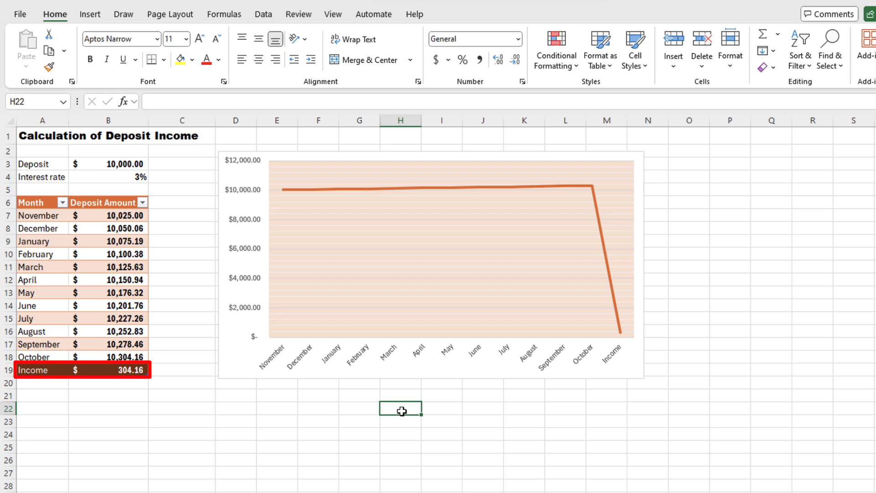
- Shrink the chart's data range so it ends at October, excluding the Income row
left_click(413, 379)
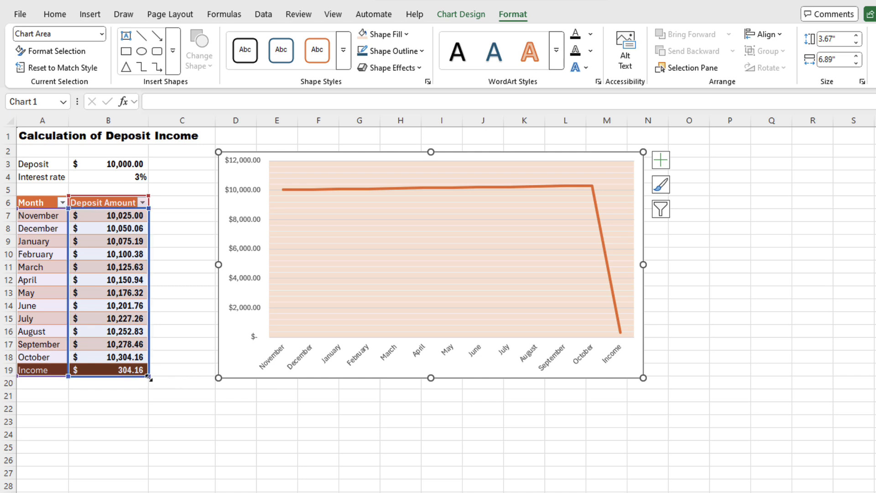
left_click_drag(148, 373, 150, 367)
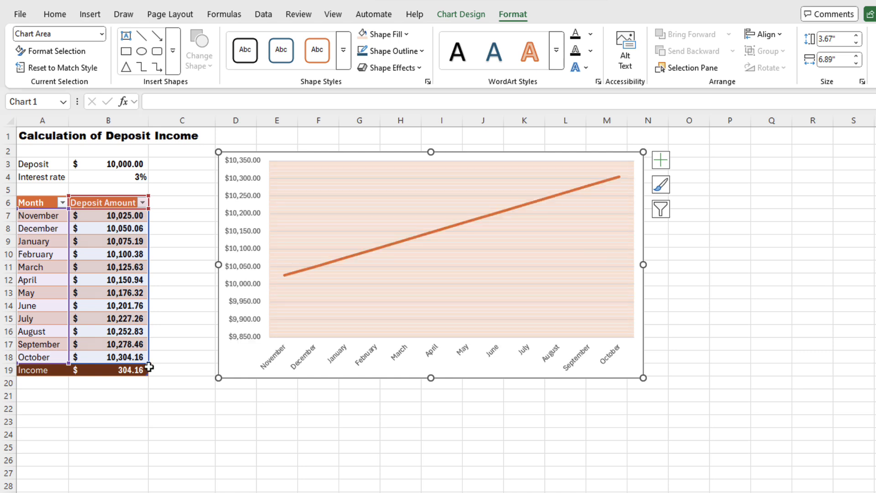
left_click(393, 395)
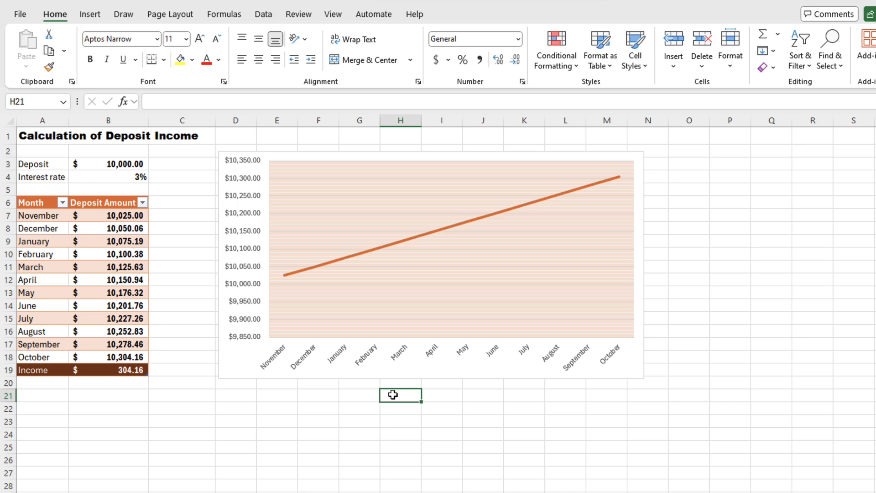
- Open the print preview for the selected chart and return to the worksheet
left_click(397, 381)
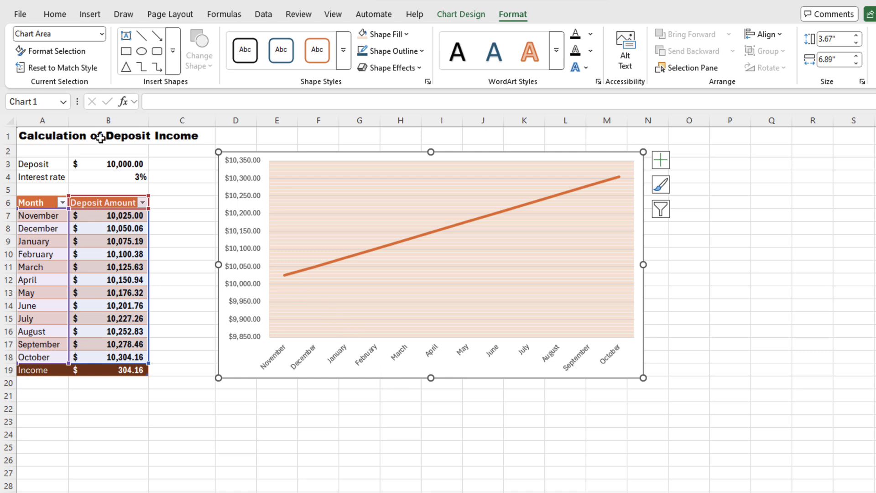
left_click(21, 15)
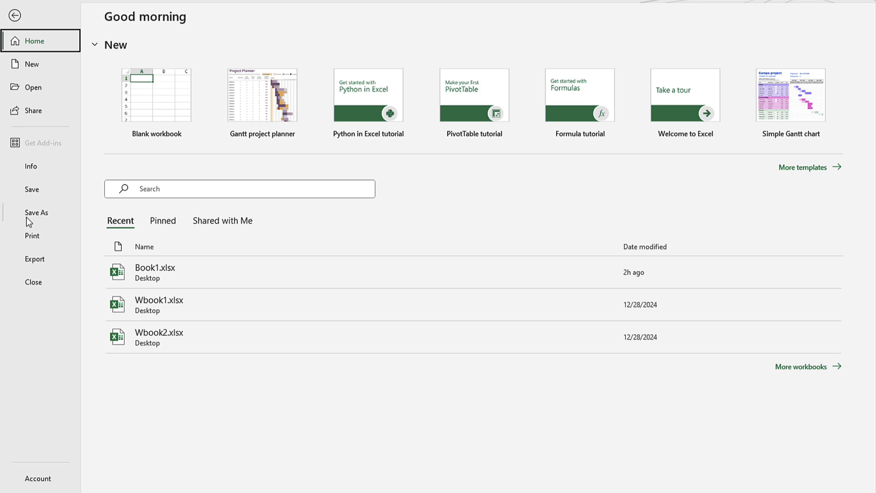
left_click(32, 242)
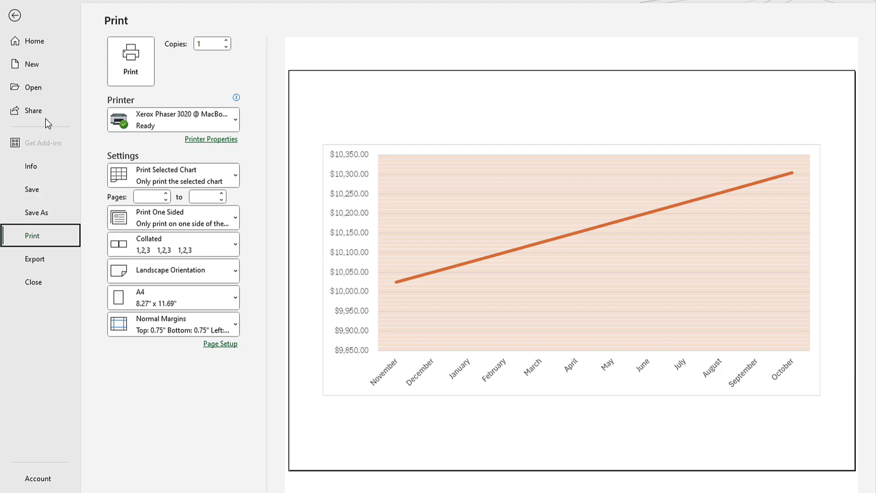
left_click(13, 20)
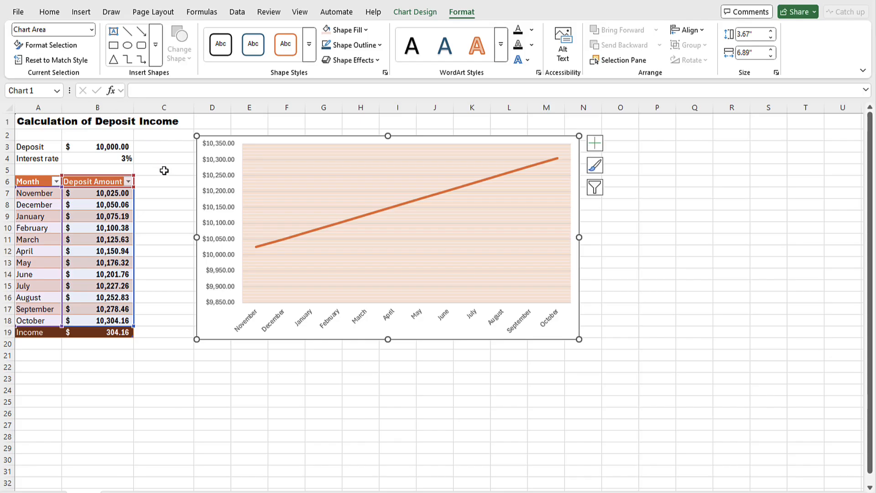
- Preview the printout of the whole worksheet and return to the sheet
key("Escape")
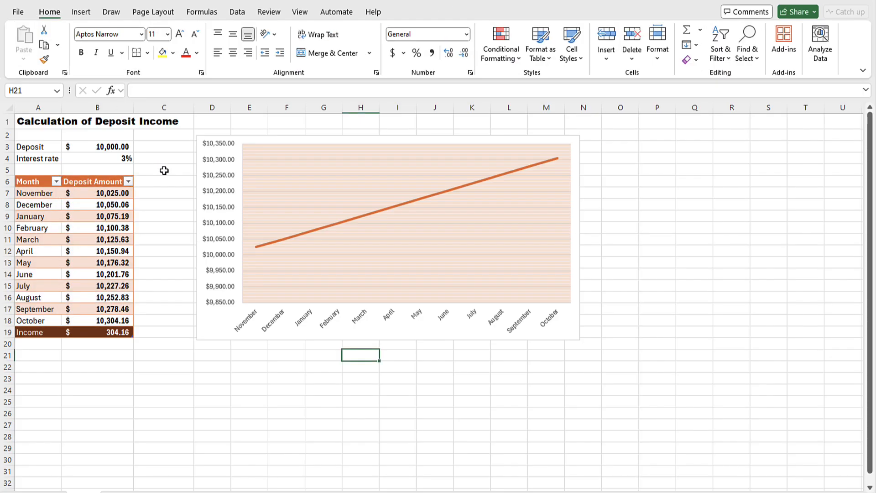
left_click(22, 14)
left_click(45, 236)
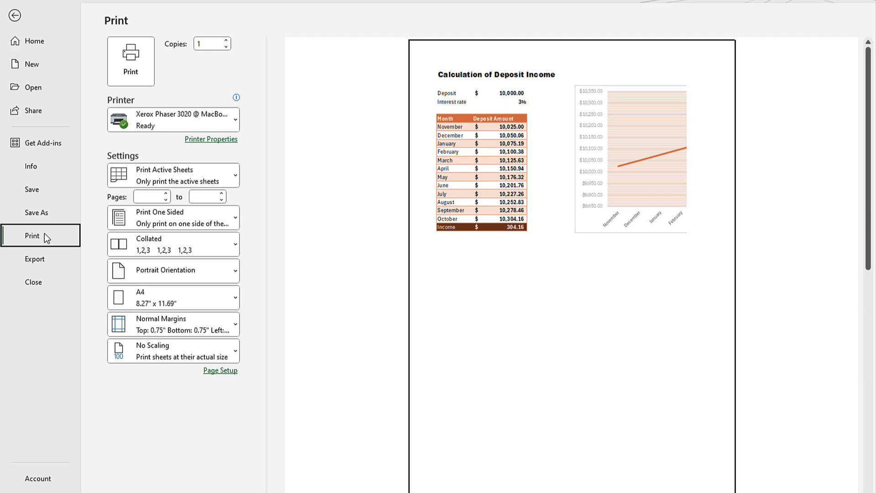
left_click(16, 17)
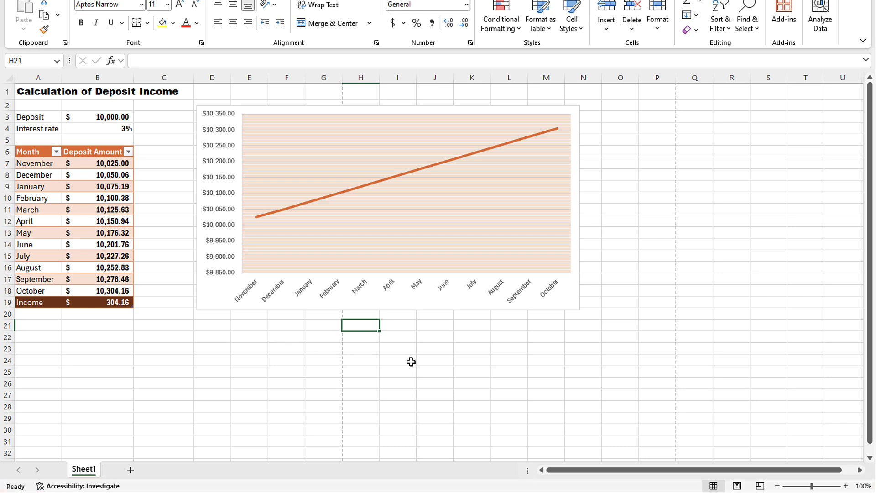
- Switch to Page Layout view and examine how the table and chart fall across the printed pages
left_click(778, 487)
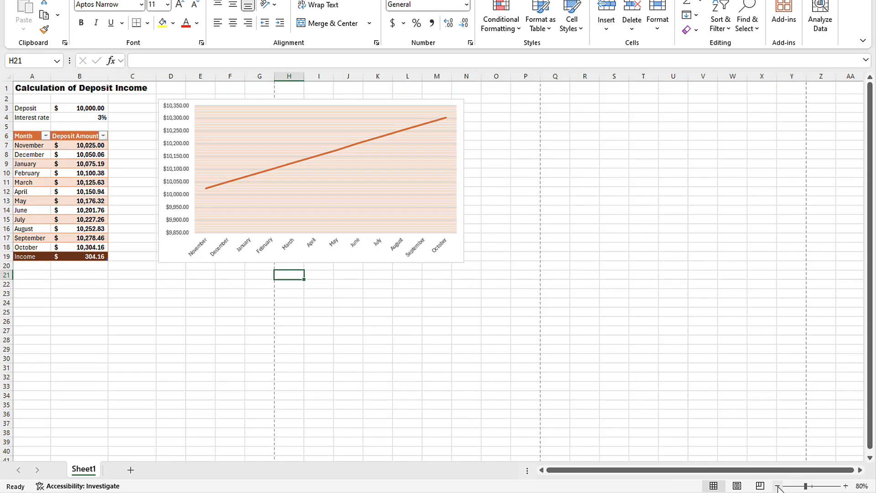
left_click(846, 486)
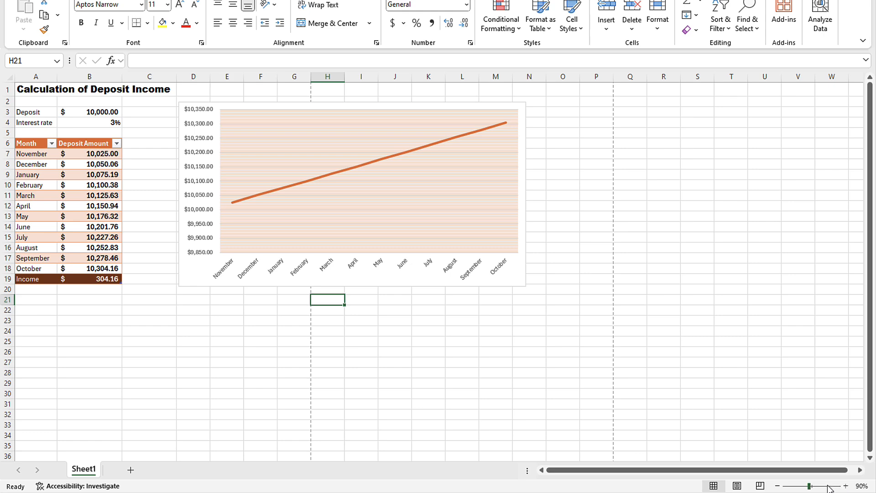
left_click(737, 487)
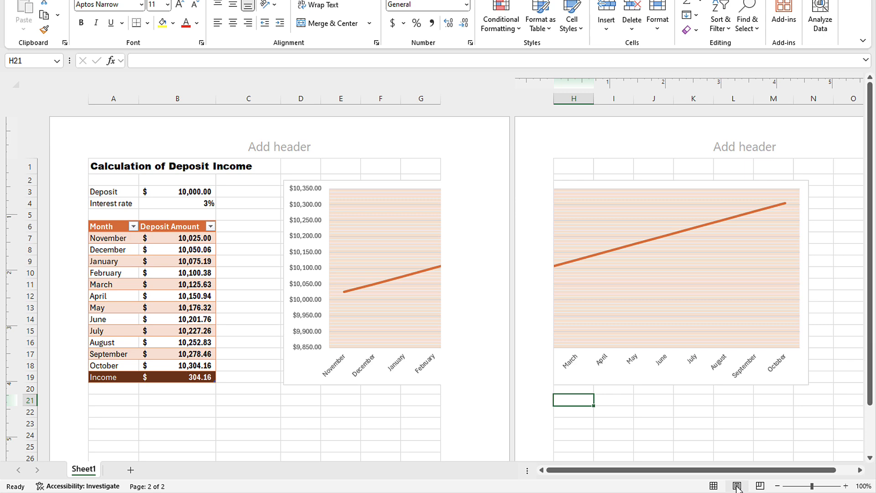
left_click(778, 486)
left_click(777, 486)
left_click(777, 487)
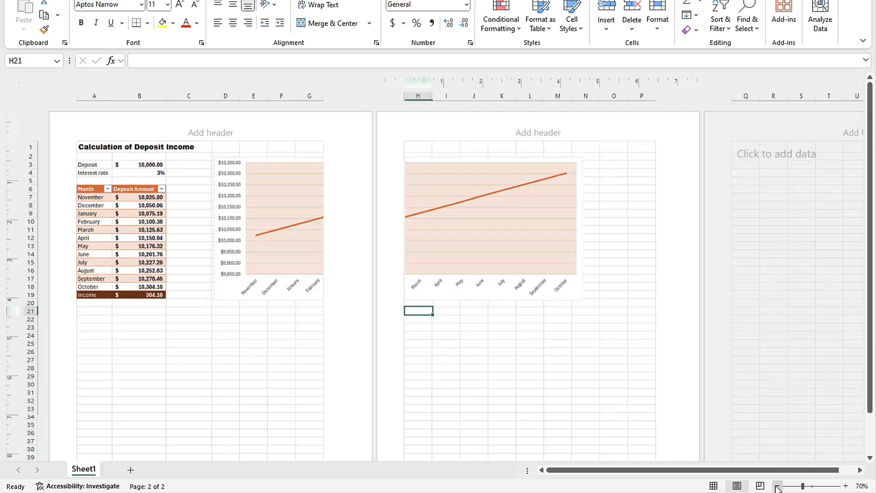
left_click(777, 486)
scroll(577, 371, "down", 2)
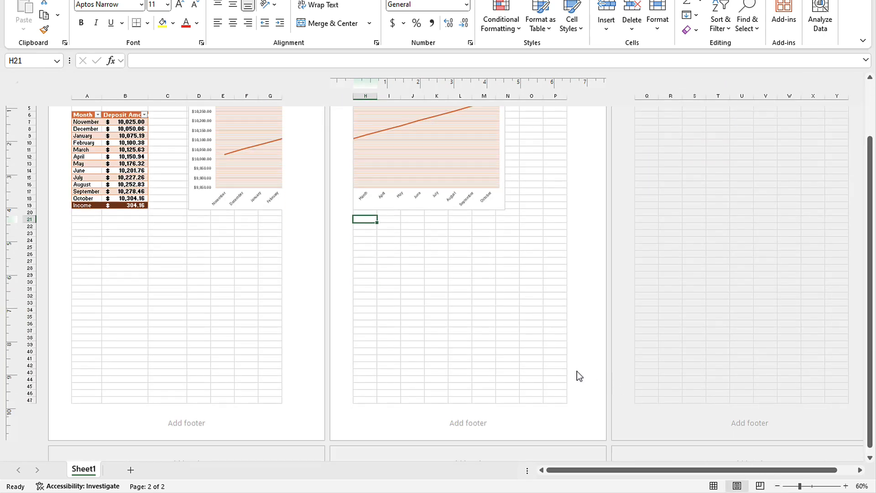
scroll(577, 372, "up", 3)
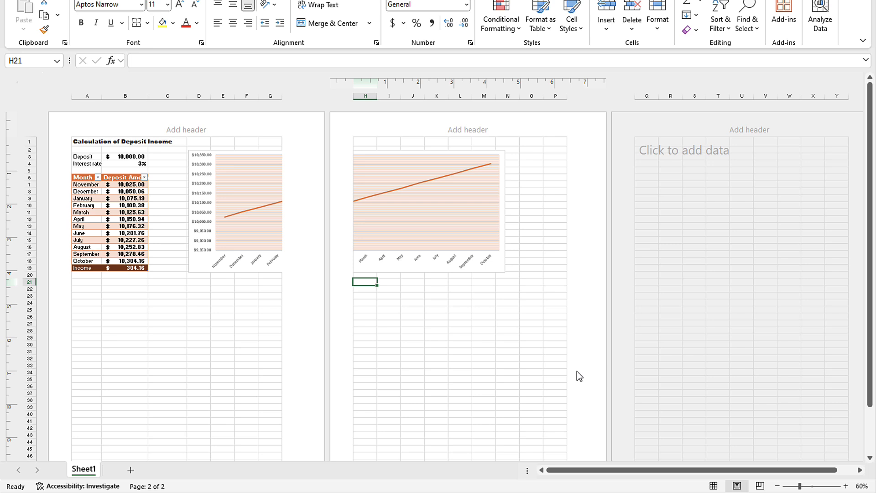
- Make the chart slightly narrower by resizing it from its lower-right corner
left_click(501, 273)
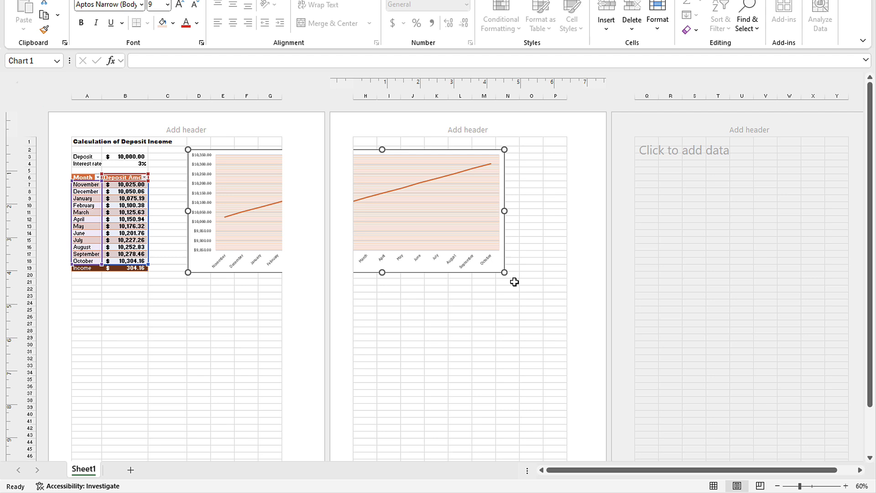
left_click_drag(504, 272, 483, 276)
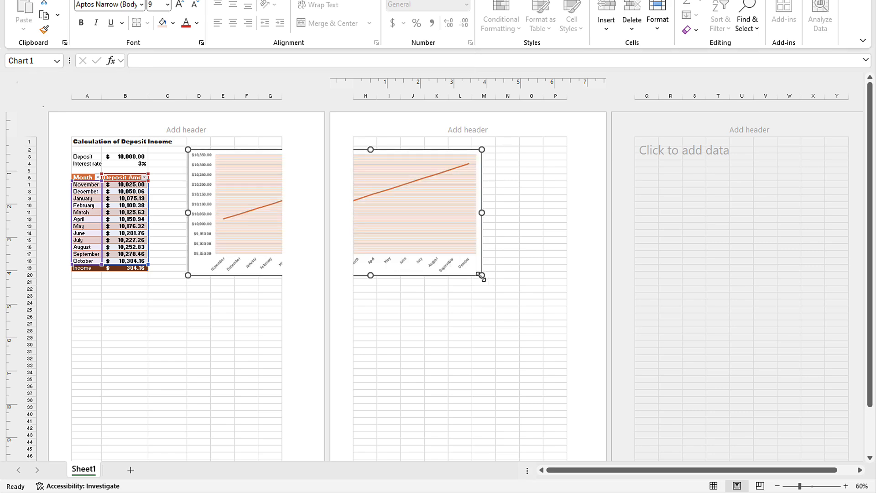
left_click(239, 304)
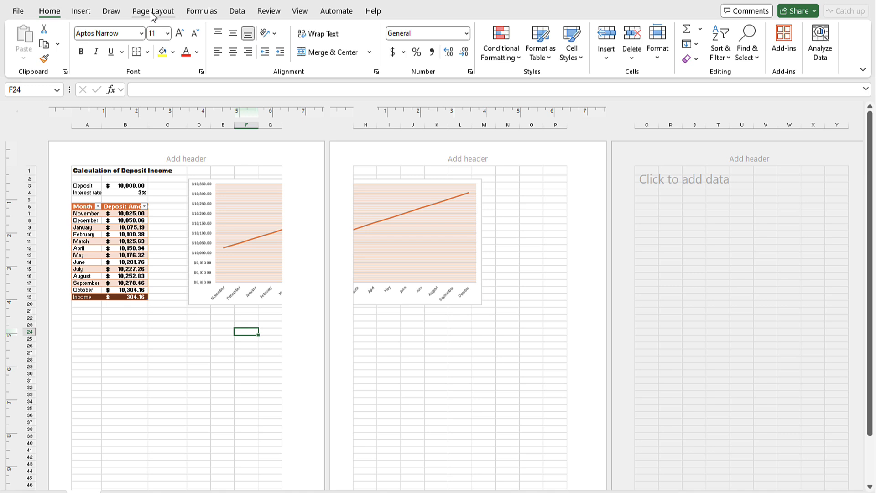
- Set the page orientation to Landscape
left_click(153, 11)
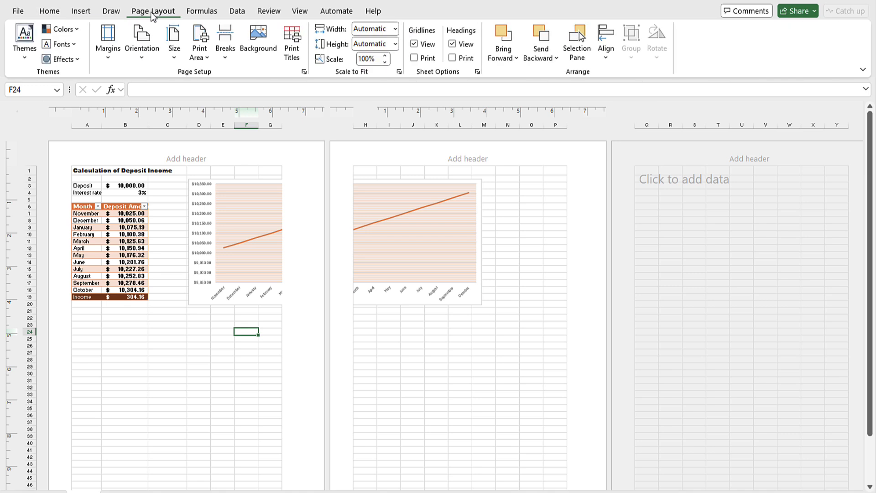
left_click(142, 45)
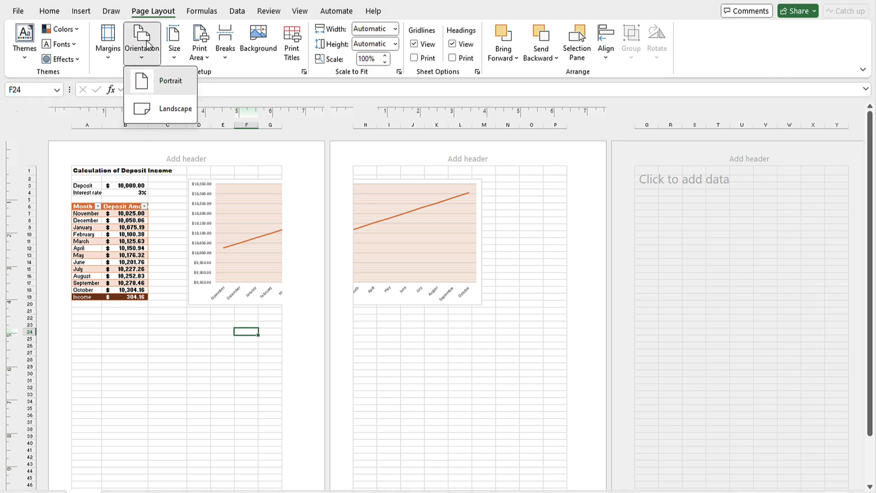
left_click(175, 109)
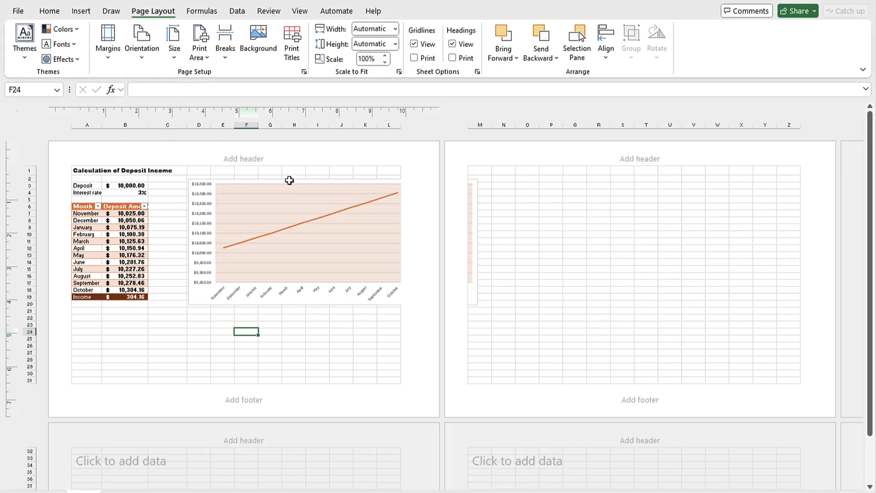
- Move and resize the chart so it sits beside the table on the single landscape page, then return to Normal view
left_click(291, 182)
left_click_drag(478, 304, 364, 304)
left_click_drag(370, 181, 399, 180)
left_click(348, 324)
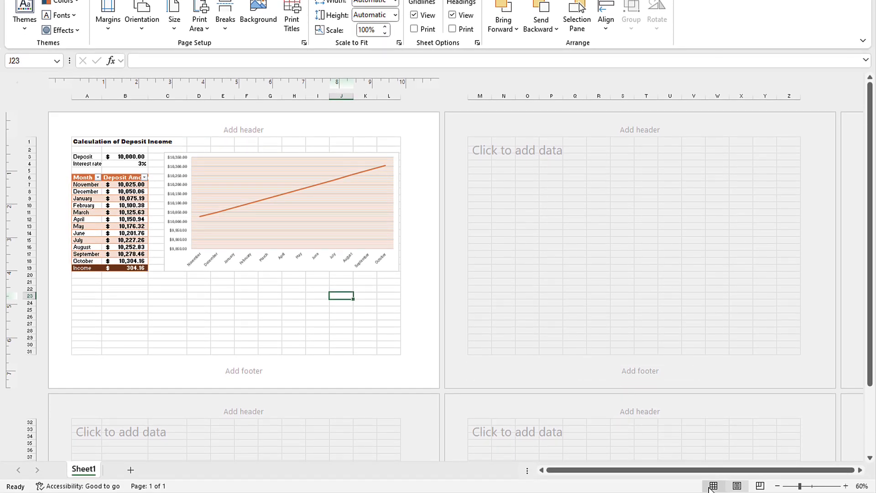
left_click(712, 486)
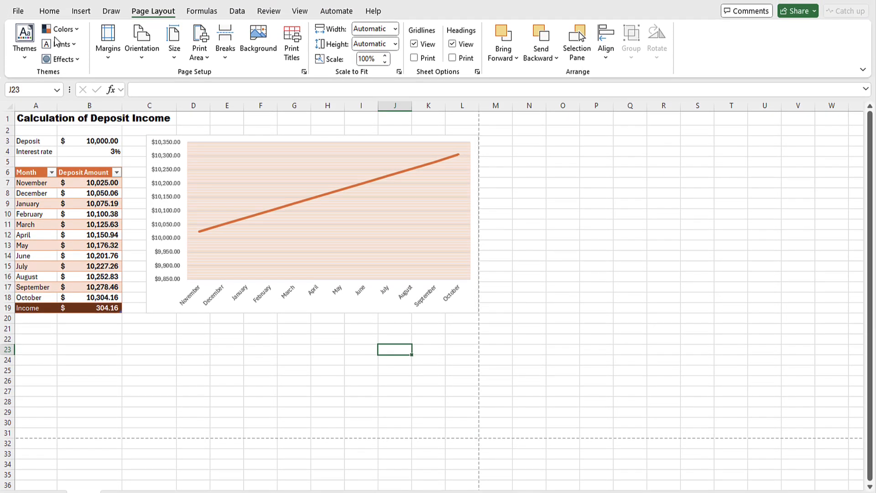
- Print the worksheet on the Xerox Phaser 3020 printer
left_click(19, 13)
left_click(44, 235)
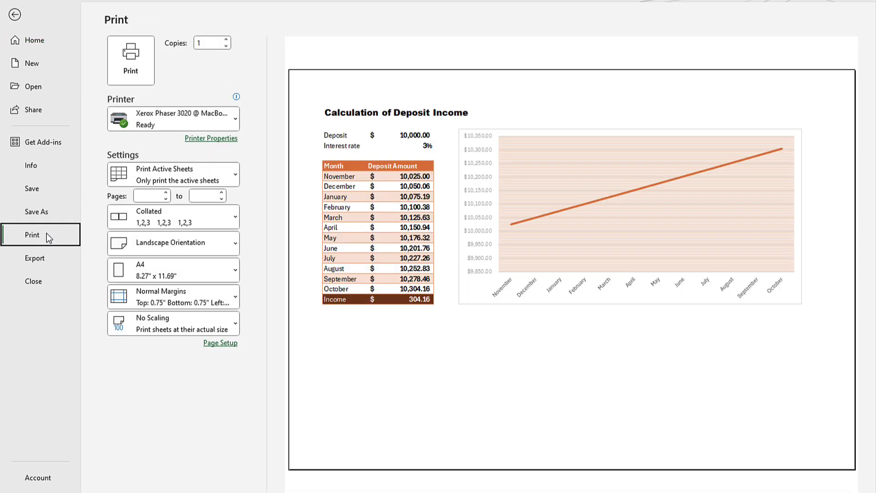
left_click(215, 117)
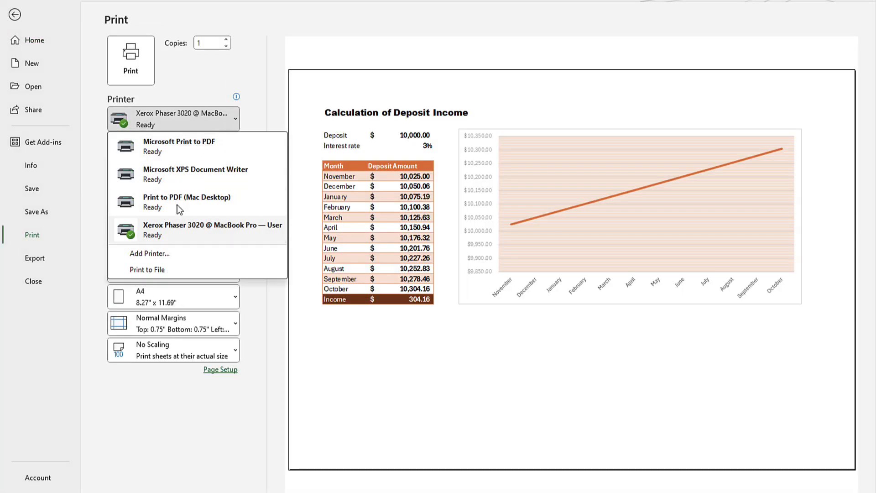
left_click(167, 231)
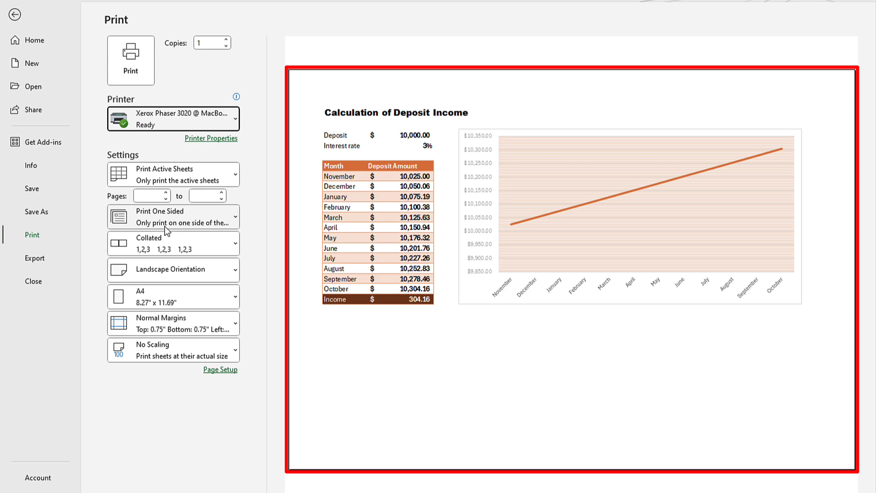
left_click(133, 68)
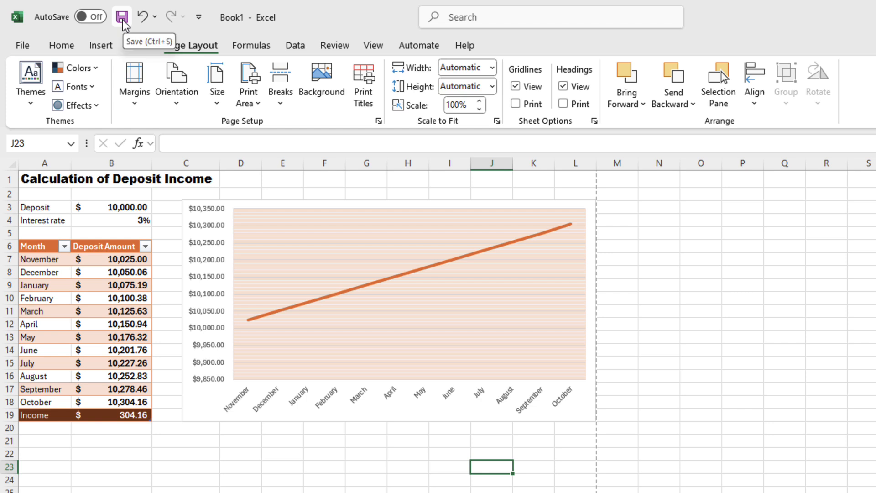
- Save the workbook to the Desktop under the name Deposit Income
left_click(22, 45)
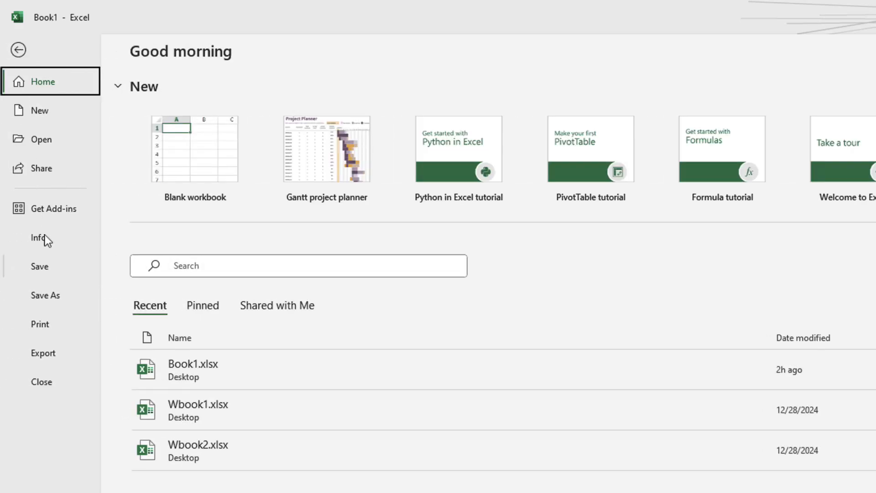
left_click(53, 270)
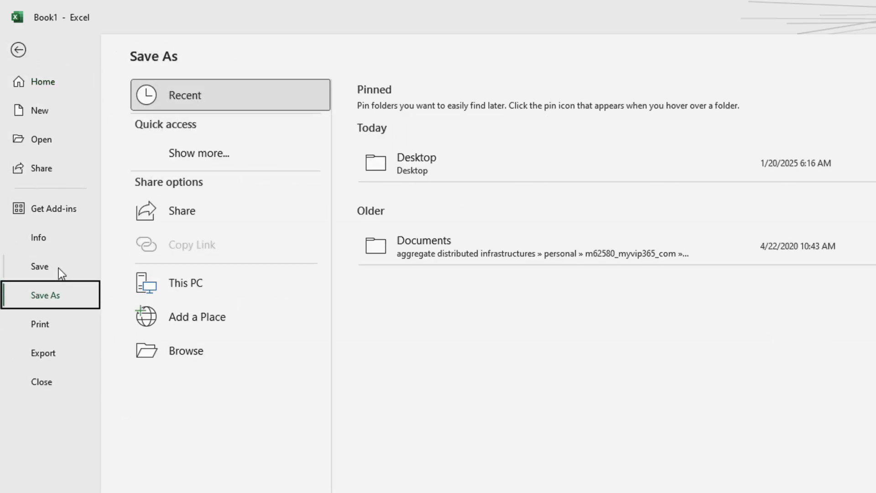
left_click(193, 352)
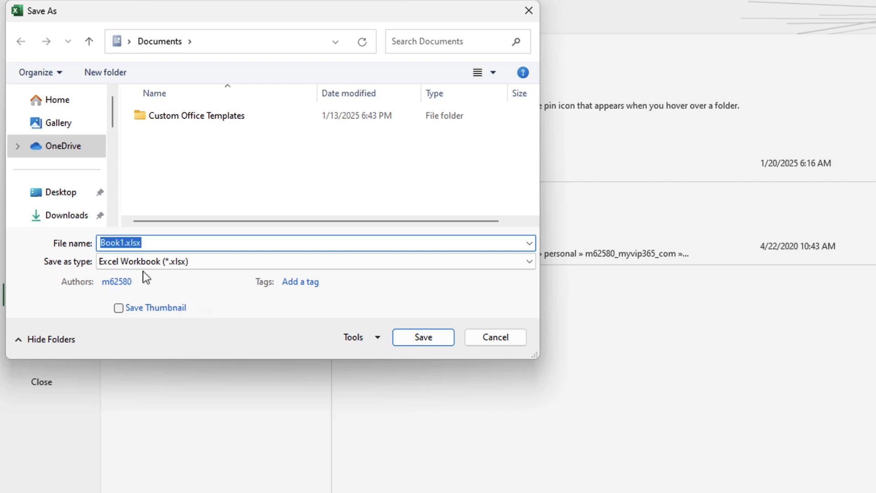
left_click(63, 192)
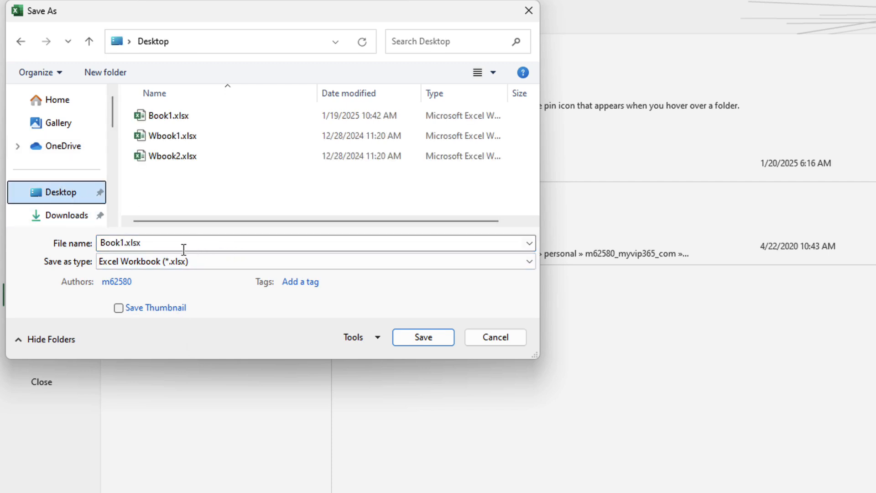
left_click(124, 242)
double_click(124, 242)
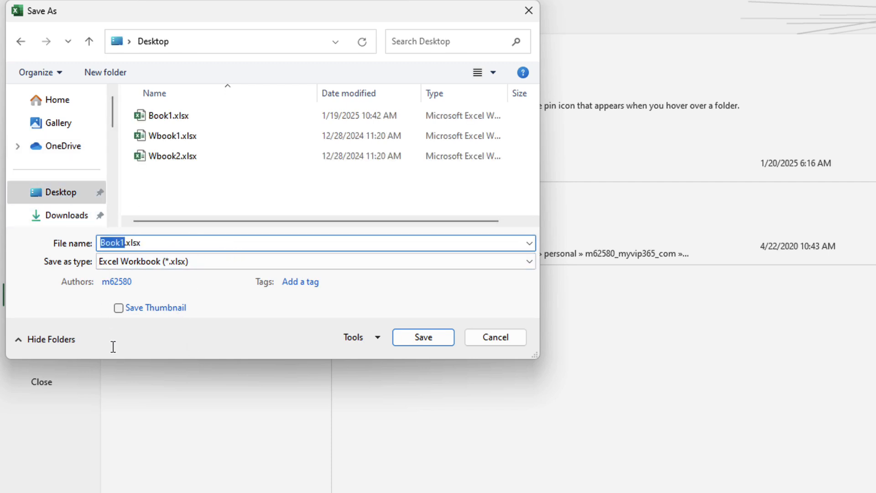
type("Deposit")
type(" Income")
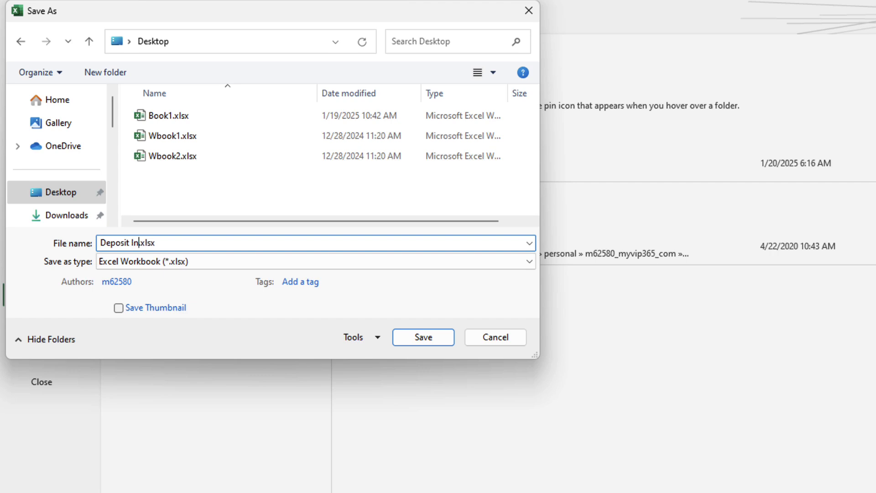
left_click(423, 337)
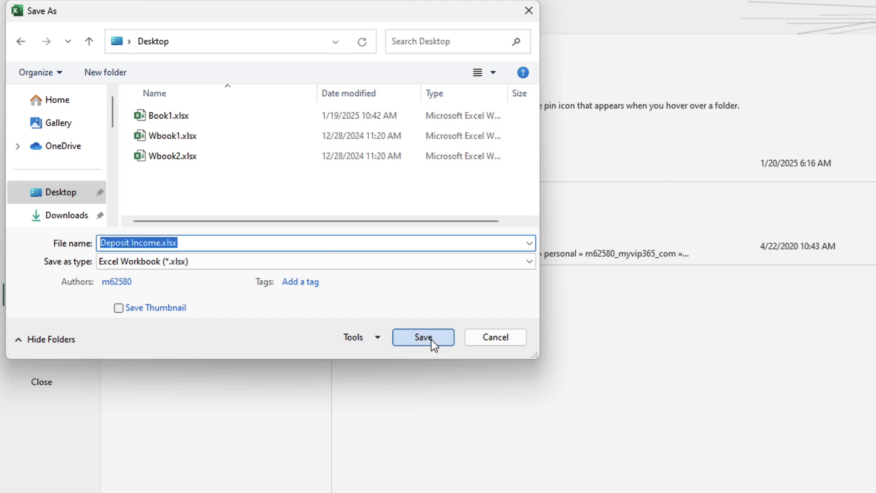